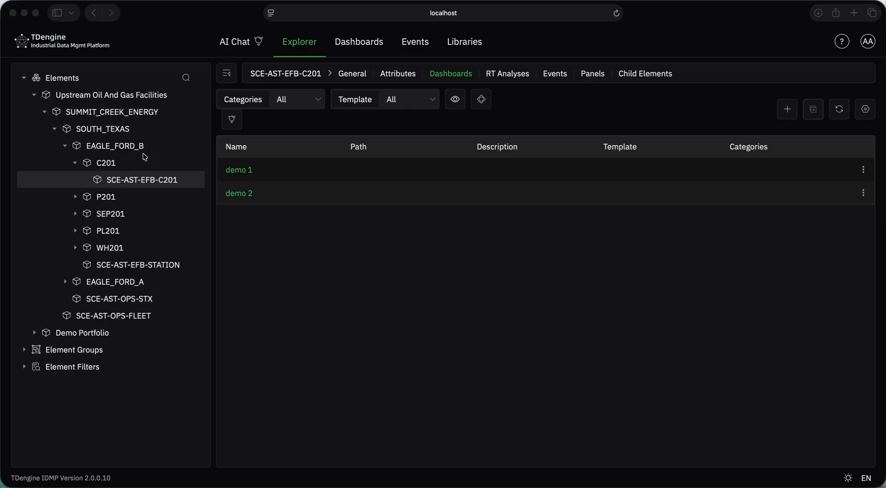
# Create a new Canvas-type dashboard for the element SCE-AST-EFB-C201
pyautogui.click(143, 186)
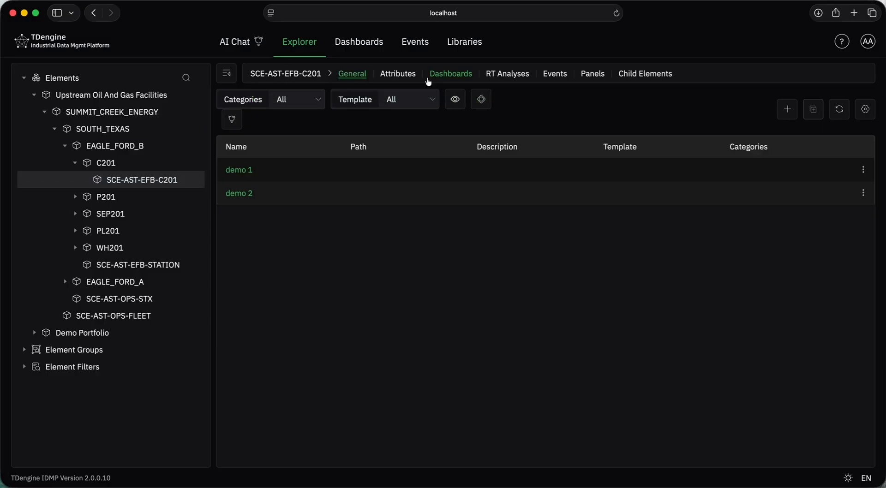
pyautogui.click(786, 116)
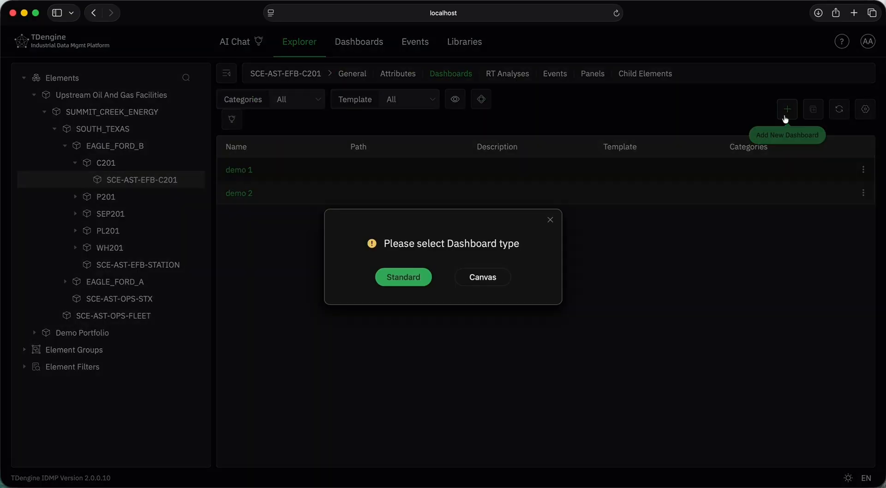
pyautogui.click(482, 277)
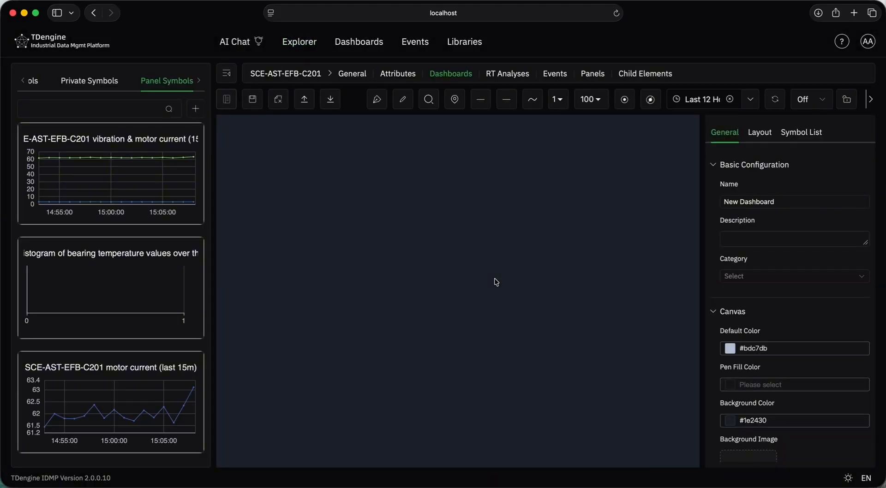
# Show the system symbols and review which symbol libraries are enabled, leaving the selection as it is
pyautogui.click(30, 81)
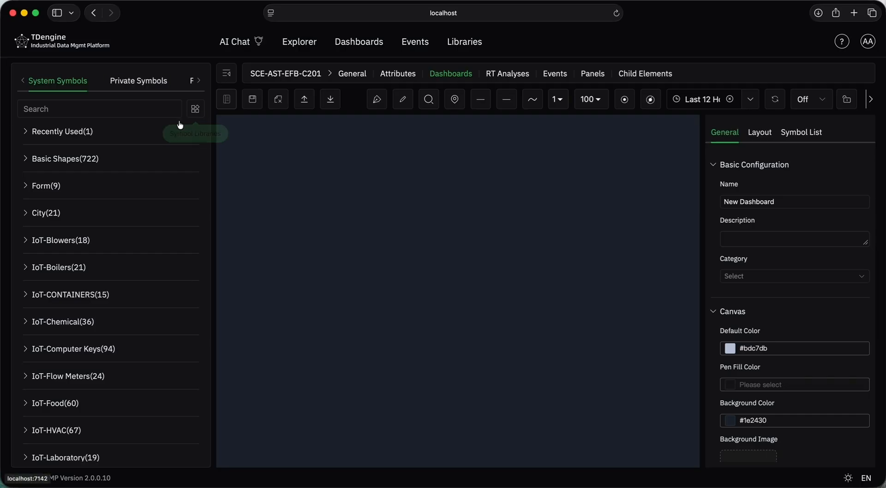
pyautogui.click(195, 109)
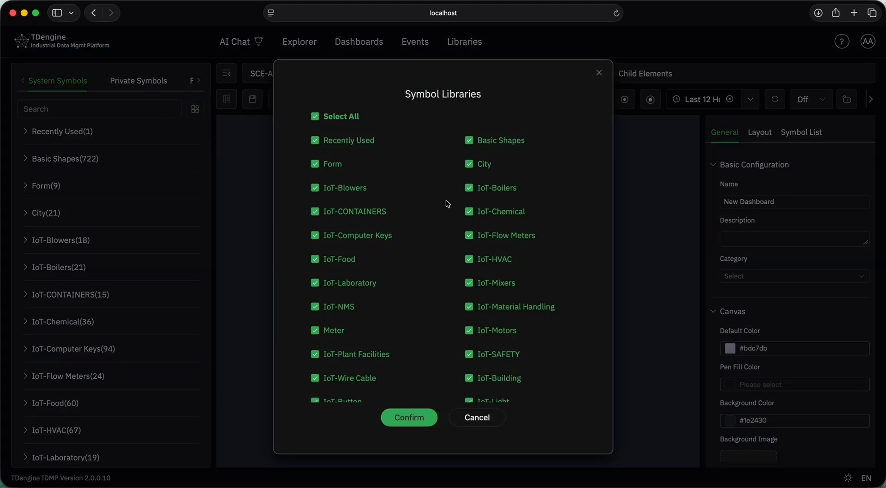
pyautogui.click(488, 418)
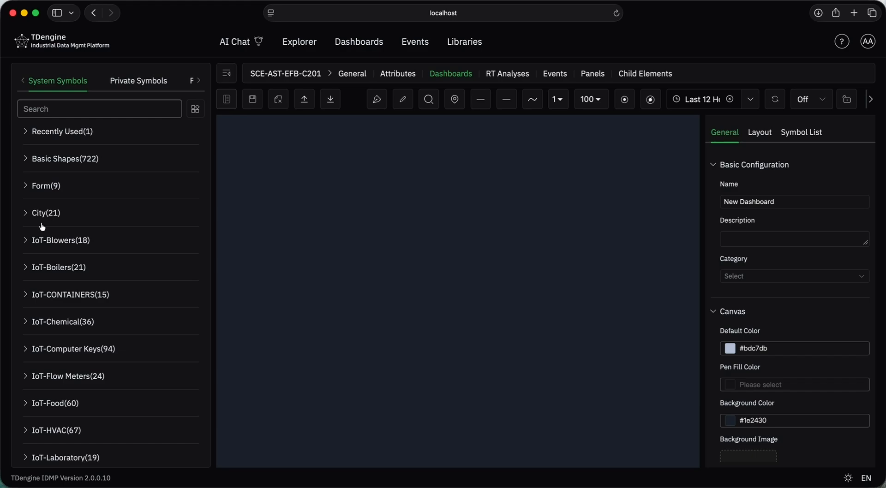
# Place two square fan symbols from the IoT-Blowers library side by side on the canvas
pyautogui.click(28, 250)
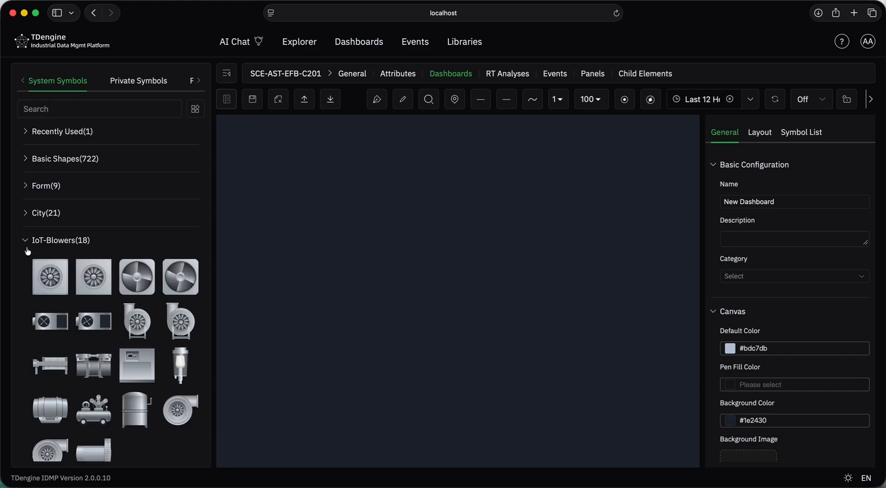
pyautogui.scroll(-2, 27, 252)
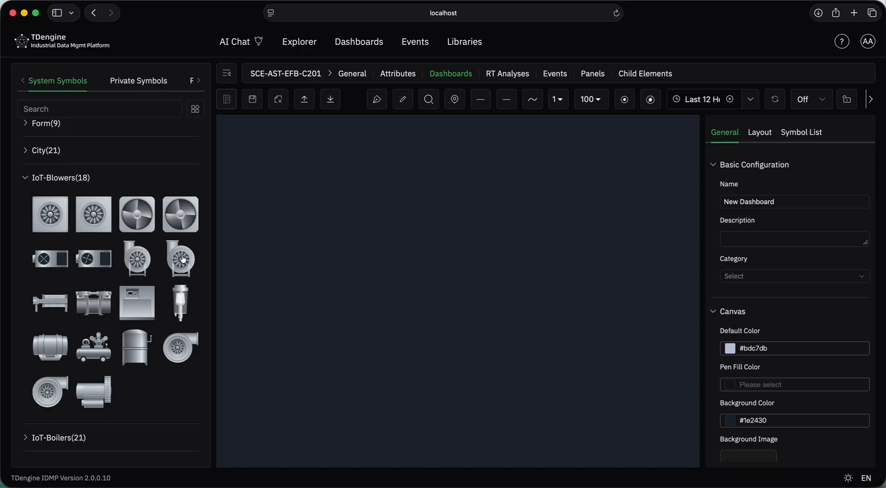
pyautogui.moveTo(156, 197); pyautogui.dragTo(400, 236)
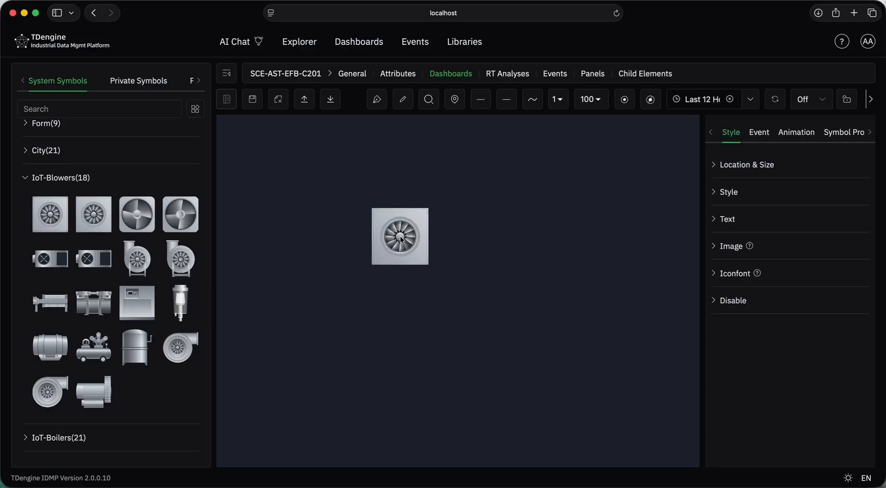
pyautogui.moveTo(84, 222); pyautogui.dragTo(522, 236)
# Select both fan symbols together and review the layering, combining and locking options available for them
pyautogui.click(359, 321)
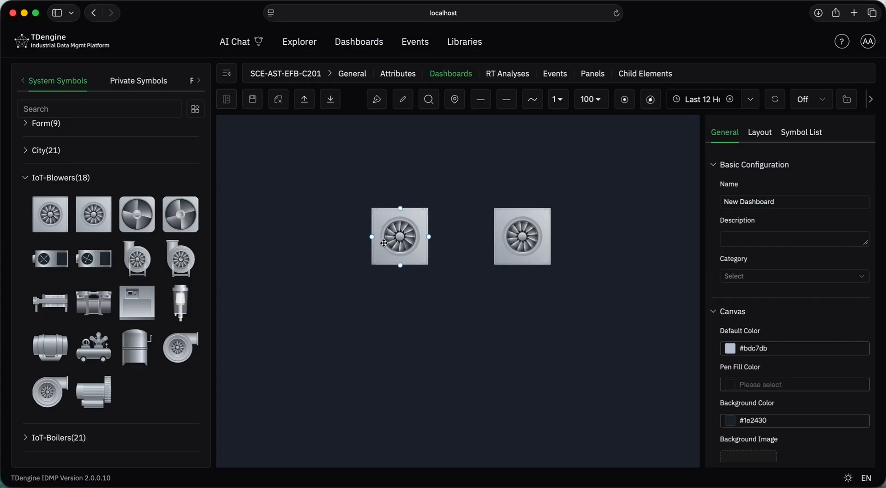
pyautogui.moveTo(346, 318); pyautogui.dragTo(622, 189)
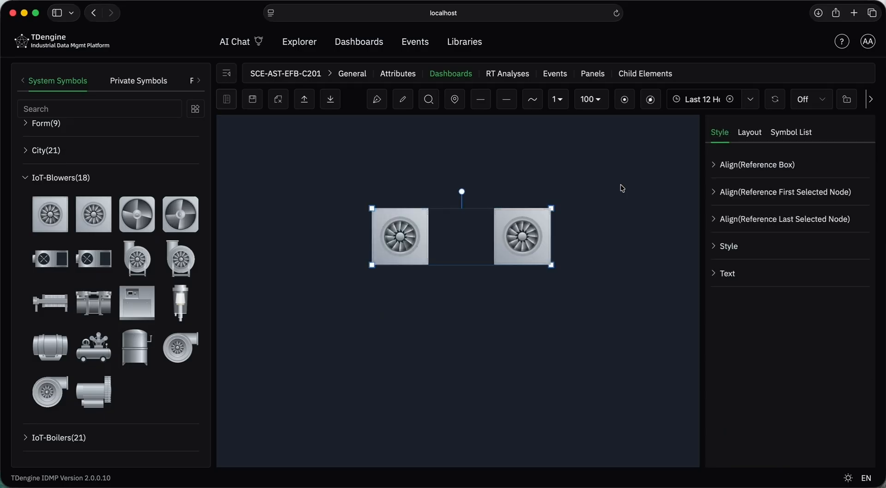
pyautogui.rightClick(524, 224)
pyautogui.scroll(-1, 512, 286)
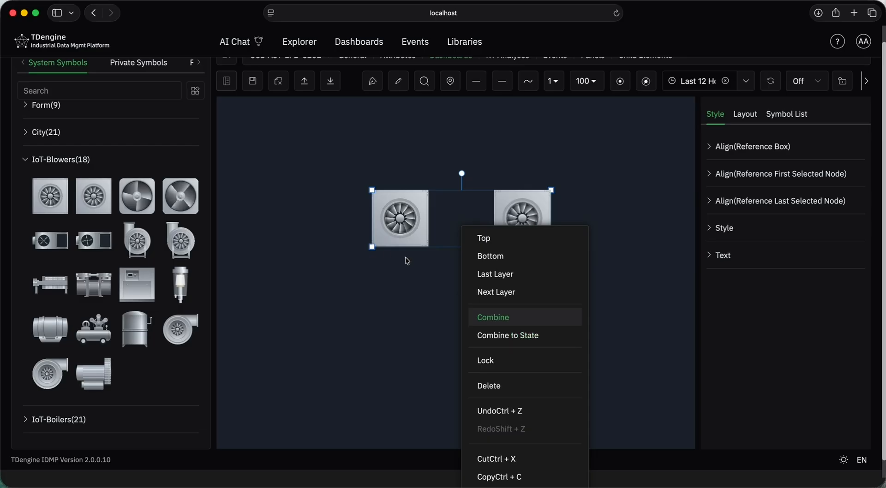
pyautogui.click(397, 306)
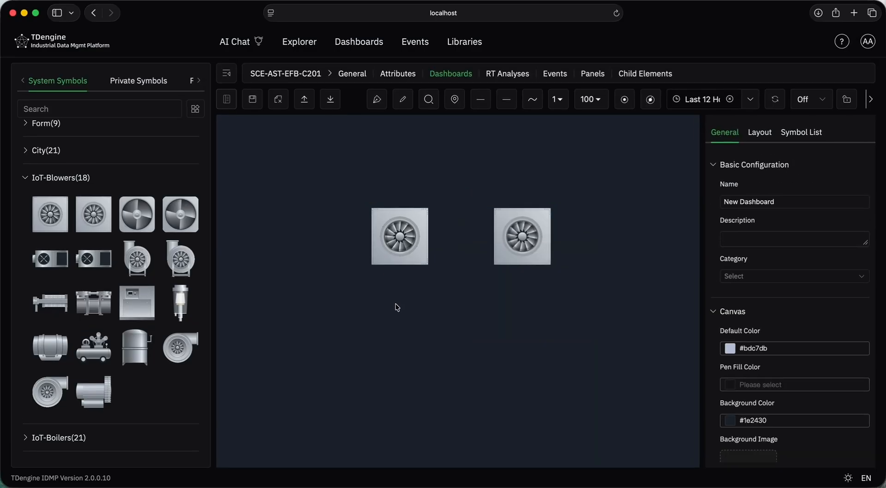
# Start a new symbol property for the first fan symbol with the display name "example"
pyautogui.click(399, 216)
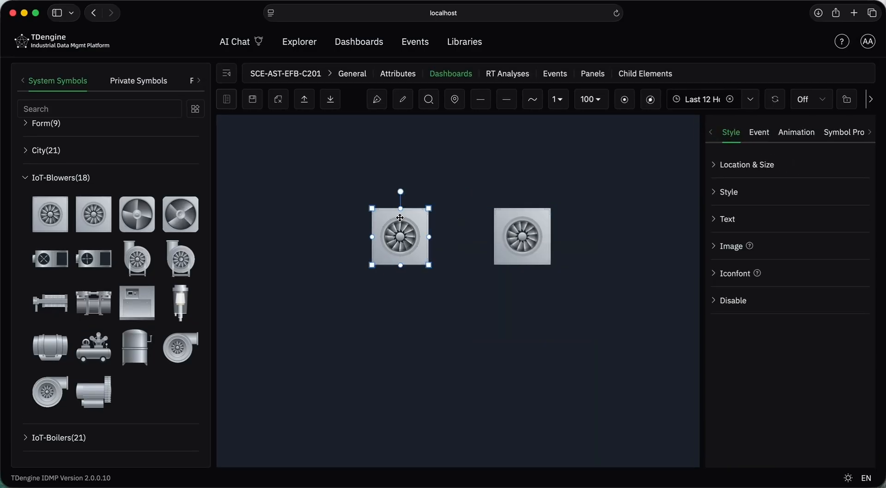
pyautogui.click(839, 133)
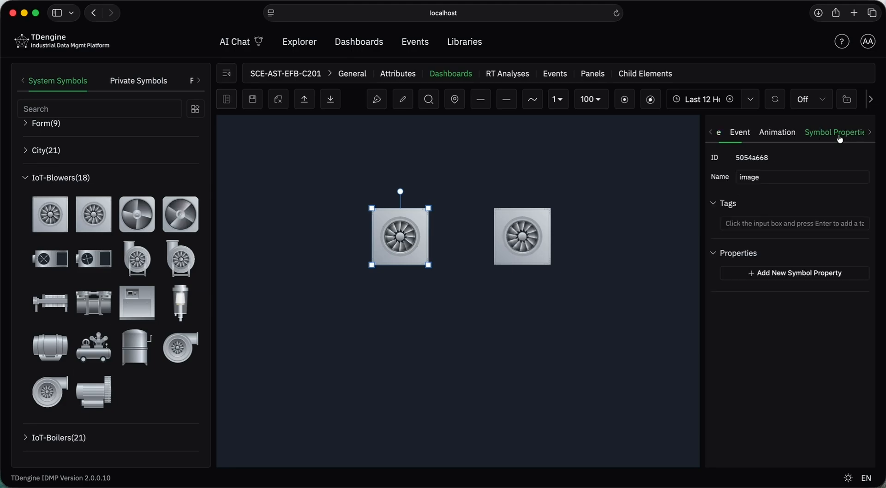
pyautogui.click(776, 276)
pyautogui.click(453, 223)
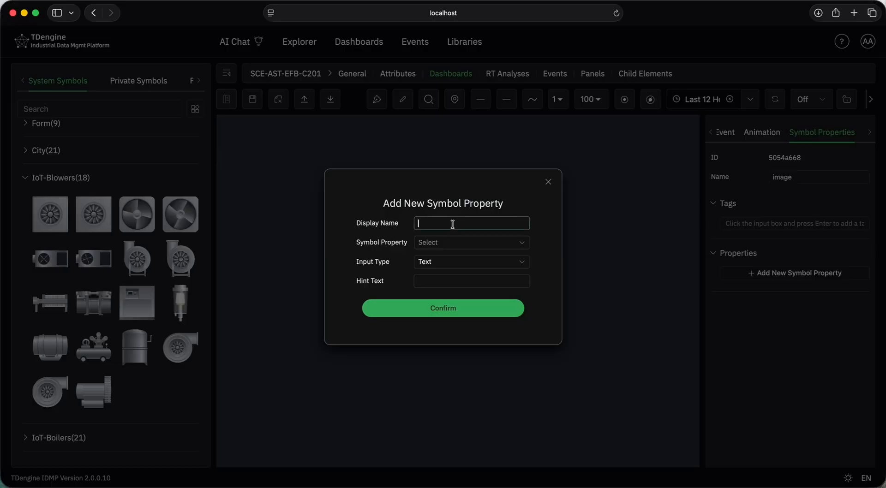
pyautogui.write('example')
# Link the new property to the symbol's Value, set its input type to Number, and add it
pyautogui.click(448, 240)
pyautogui.scroll(-3, 454, 386)
pyautogui.scroll(3, 453, 389)
pyautogui.scroll(-4, 454, 388)
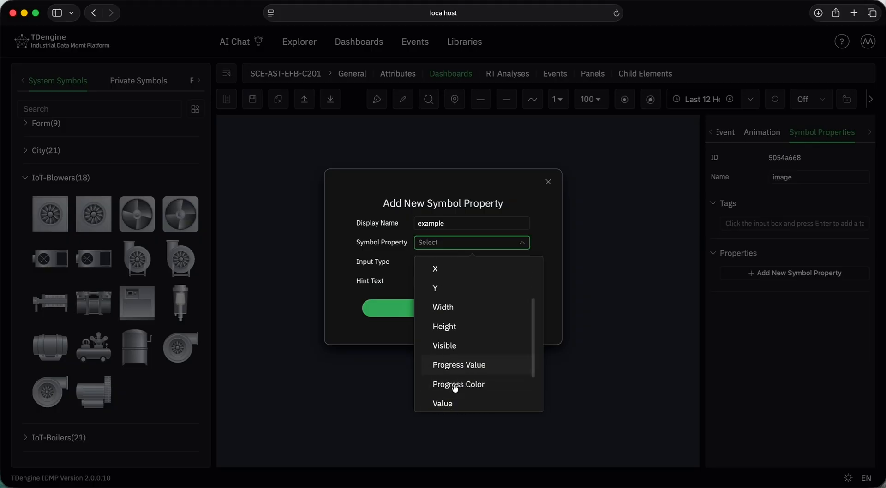
pyautogui.scroll(-1, 455, 389)
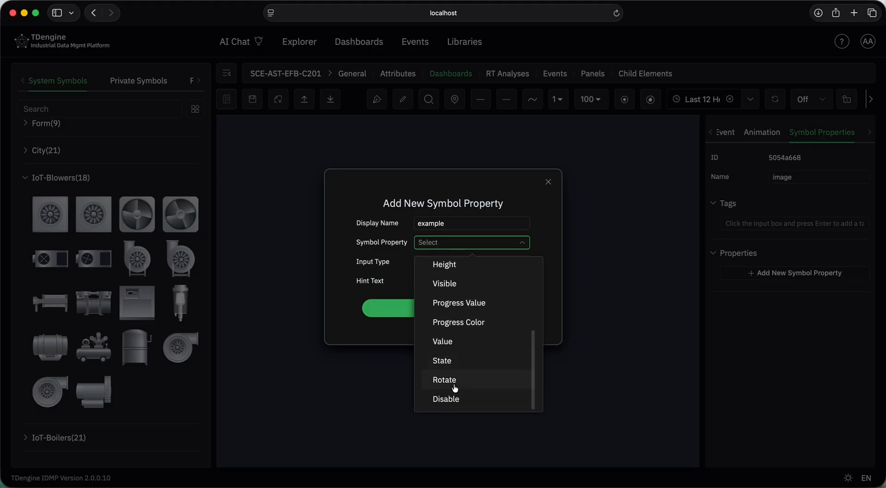
pyautogui.scroll(4, 454, 389)
pyautogui.scroll(-4, 455, 330)
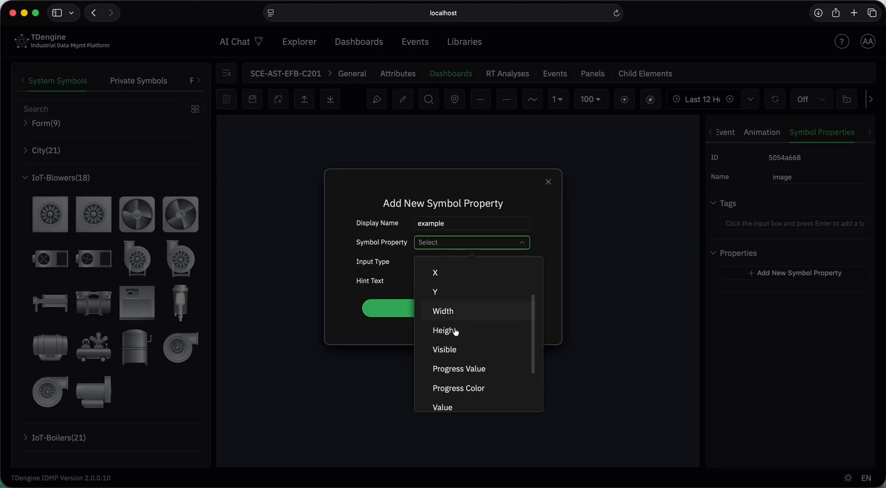
pyautogui.click(453, 342)
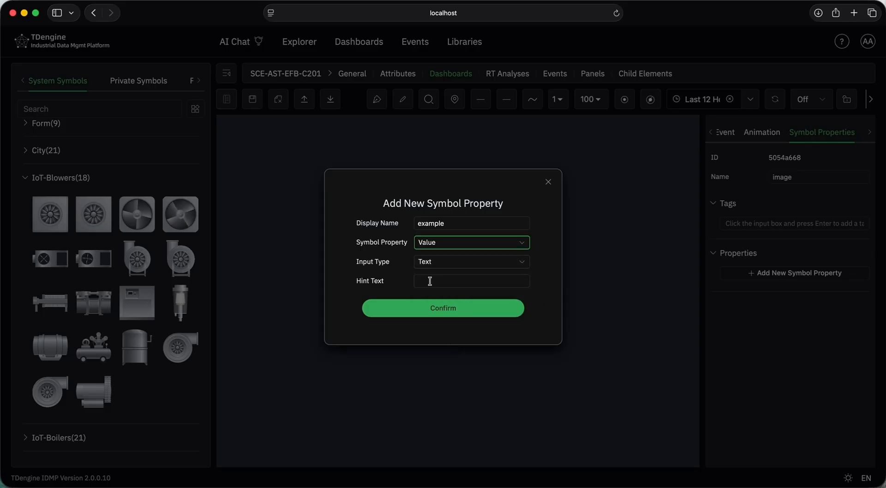
pyautogui.click(434, 265)
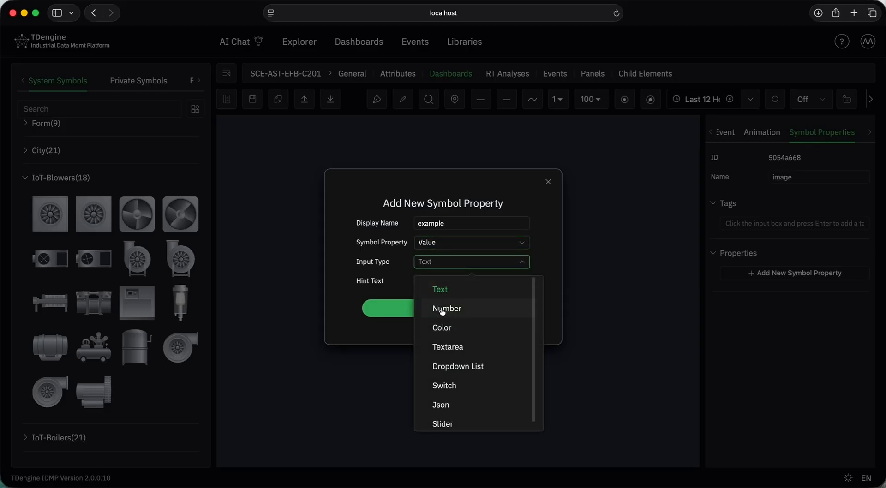
pyautogui.click(442, 309)
pyautogui.click(429, 344)
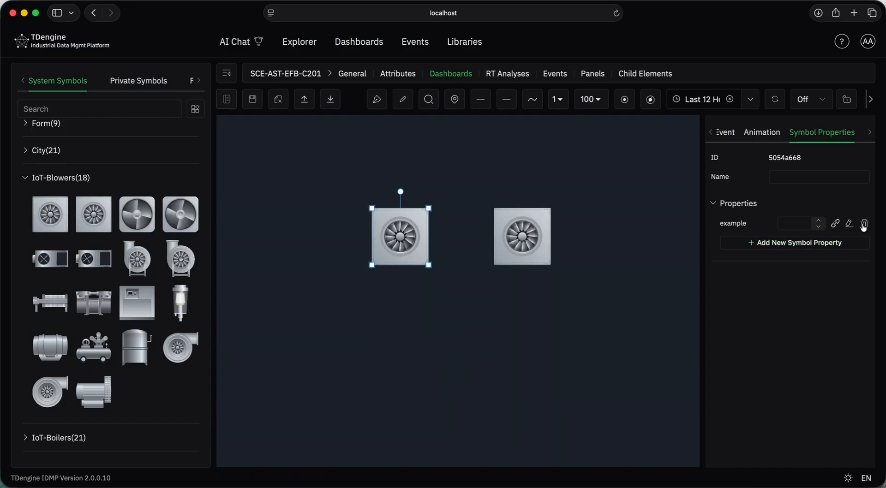
# Bind the example property to the bearing_temp_f attribute of SCE-AST-EFB-C201
pyautogui.click(835, 224)
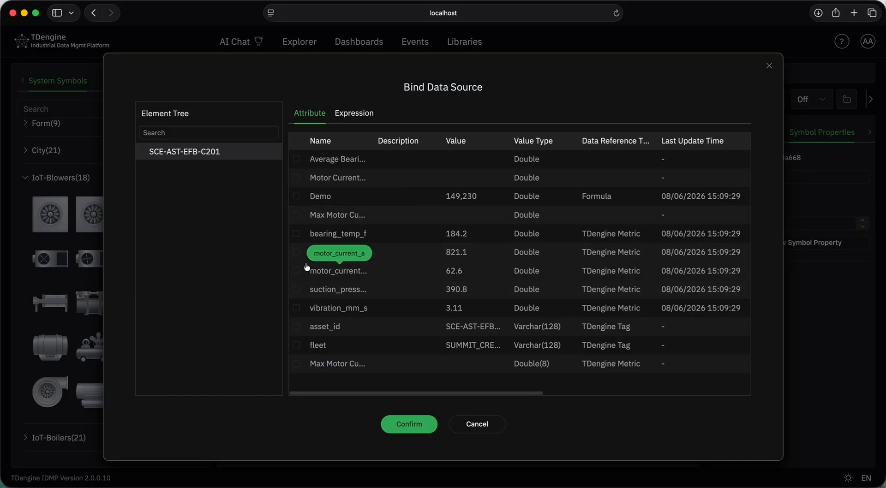
pyautogui.click(296, 233)
pyautogui.click(406, 423)
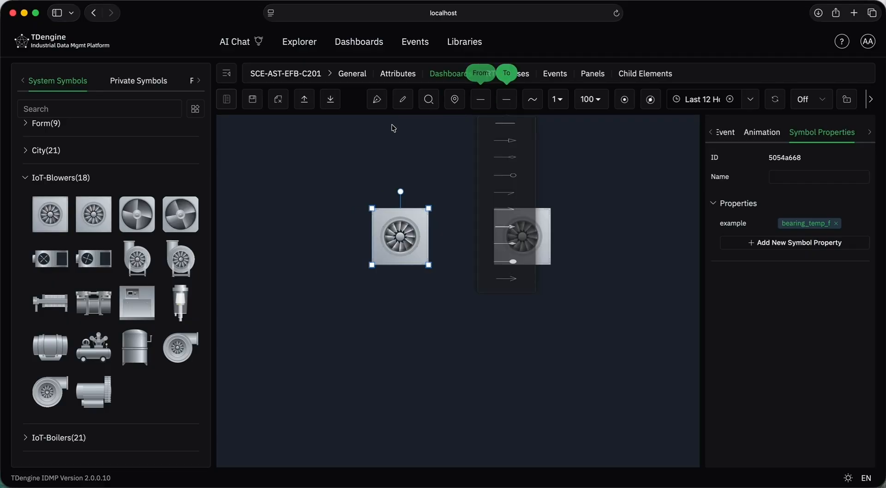
# Reposition the canvas view with the overview map and inspect the first fan symbol with the Magnifying Glass
pyautogui.click(452, 107)
pyautogui.moveTo(595, 381); pyautogui.dragTo(567, 377)
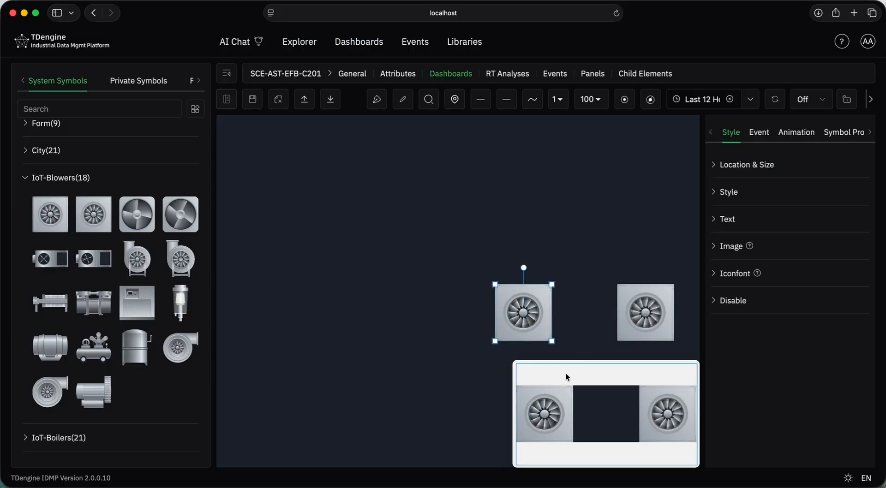
pyautogui.click(453, 101)
pyautogui.click(458, 219)
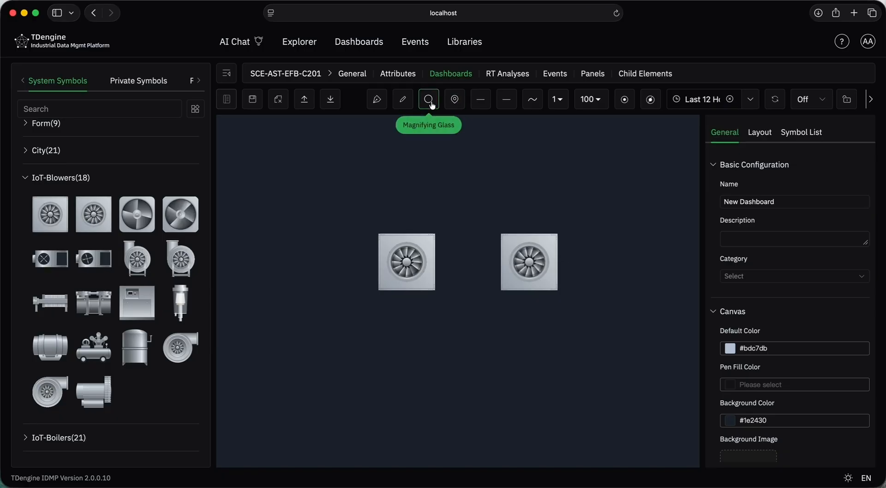
pyautogui.click(431, 104)
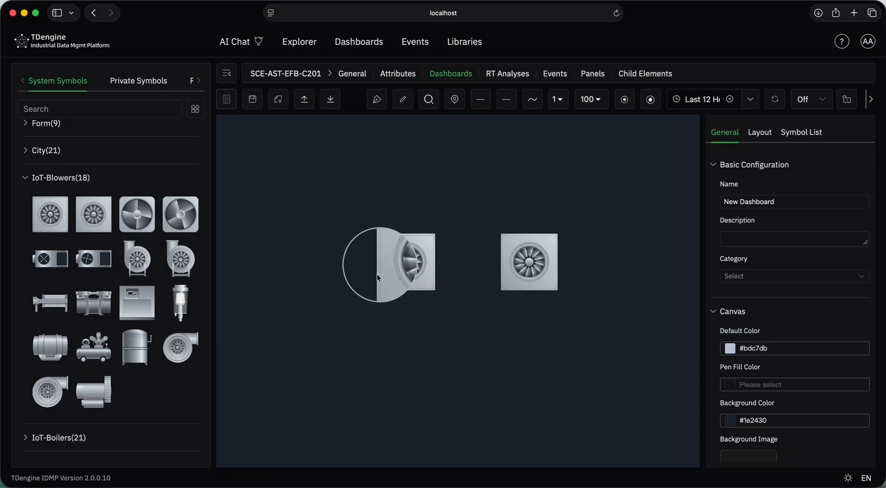
pyautogui.press('Escape')
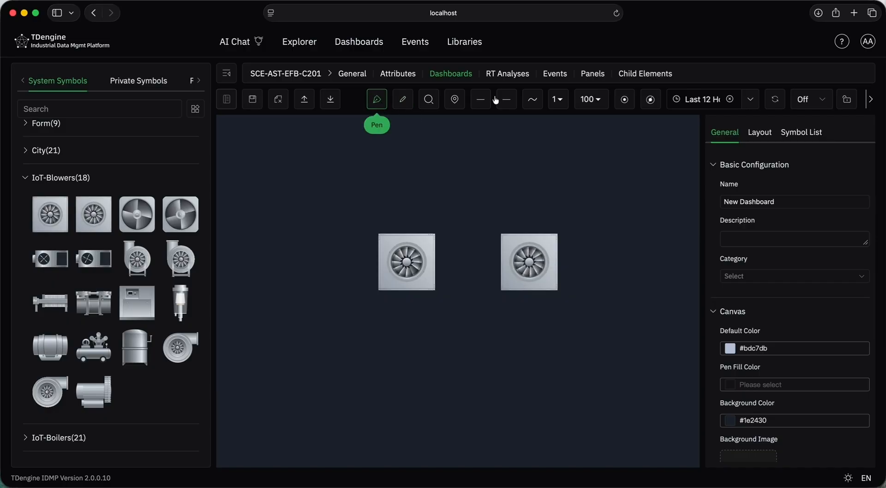
# Set the connection lines to the straight type with a line width of 5
pyautogui.click(534, 106)
pyautogui.click(545, 170)
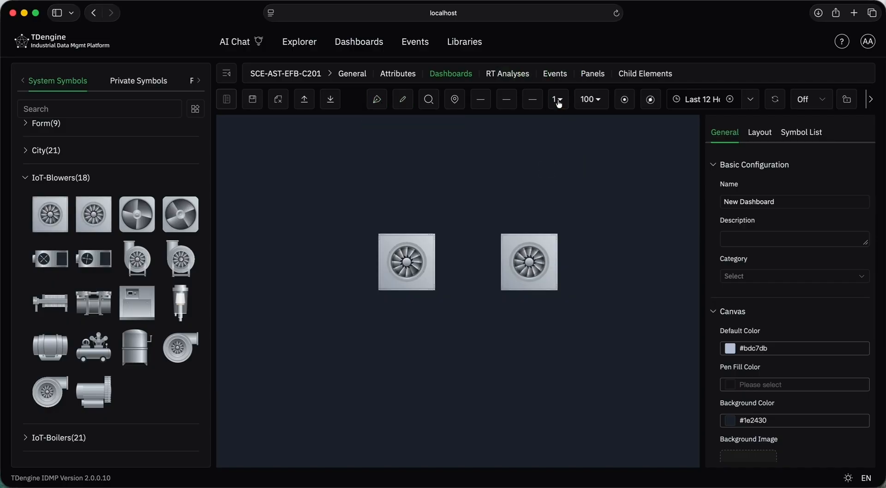
pyautogui.click(558, 99)
pyautogui.click(588, 125)
pyautogui.click(588, 125)
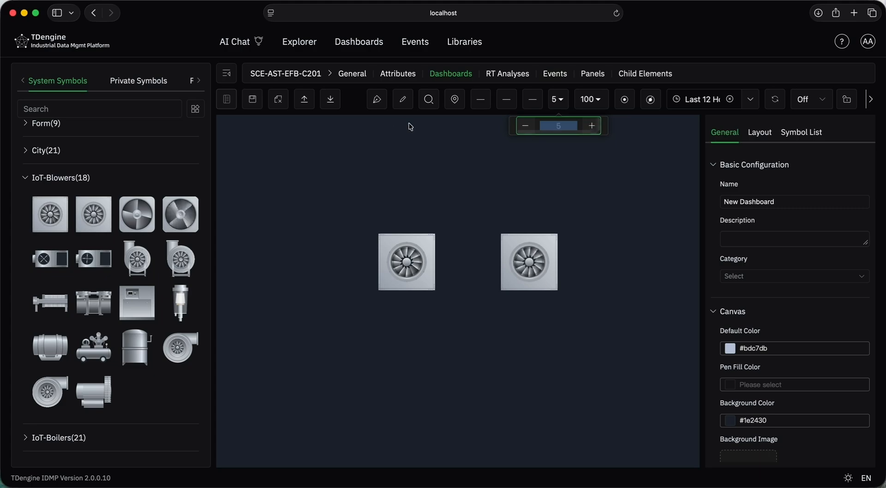
# Draw a straight Pen line connecting the facing anchor points of the two fan symbols
pyautogui.click(376, 99)
pyautogui.moveTo(435, 262); pyautogui.dragTo(492, 261)
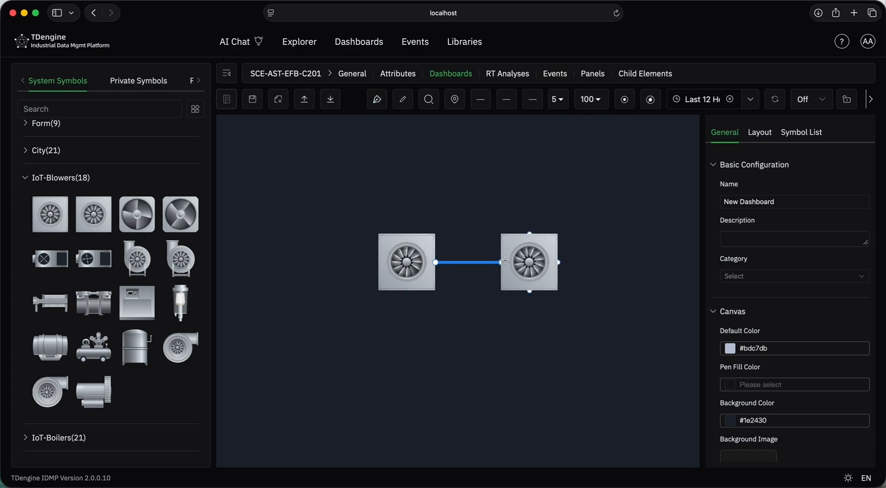
pyautogui.click(502, 261)
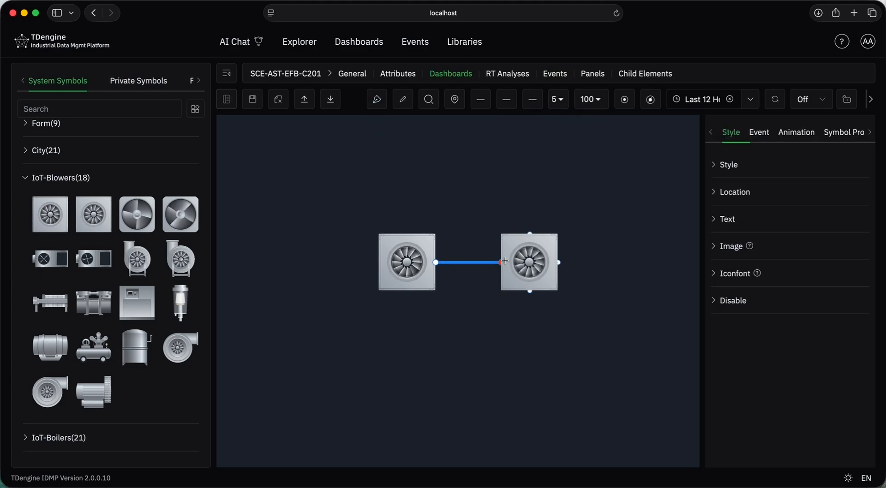
# Play the Flow animation on the line connecting the two fans
pyautogui.click(786, 133)
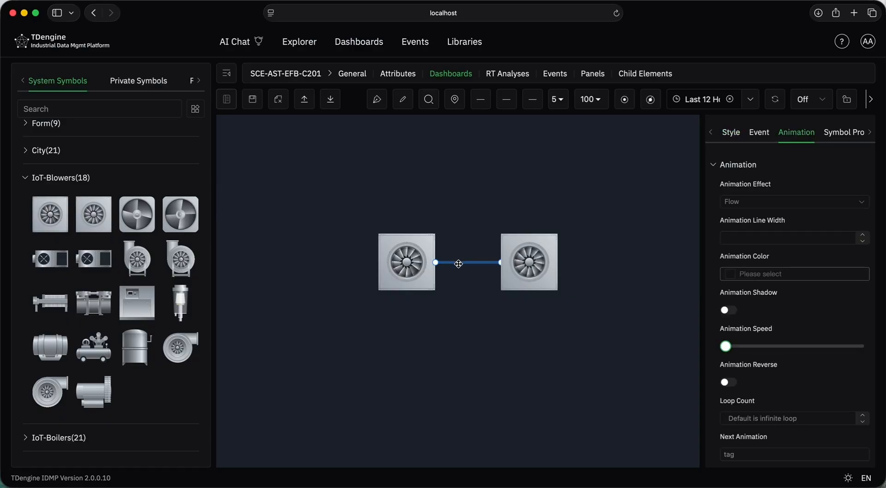
pyautogui.scroll(-5, 740, 273)
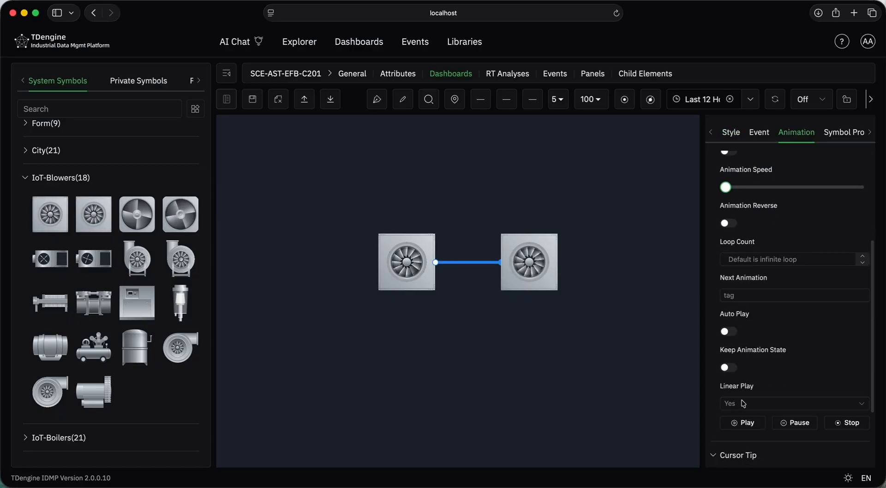
pyautogui.click(743, 423)
# Switch the connecting line's animation effect to Beads Flow, and replace it with Waterdrop
pyautogui.scroll(3, 738, 330)
pyautogui.scroll(2, 739, 331)
pyautogui.click(773, 202)
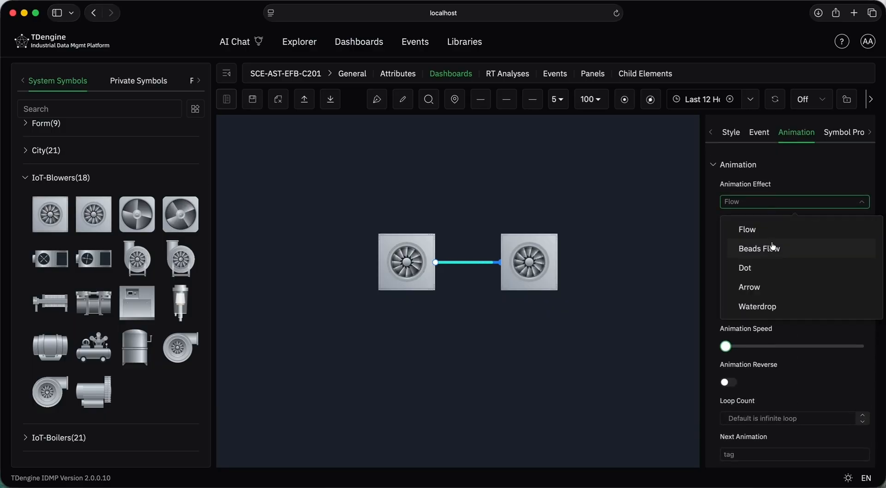
pyautogui.click(770, 248)
pyautogui.click(783, 274)
pyautogui.write('1')
pyautogui.write('0991')
pyautogui.click(773, 203)
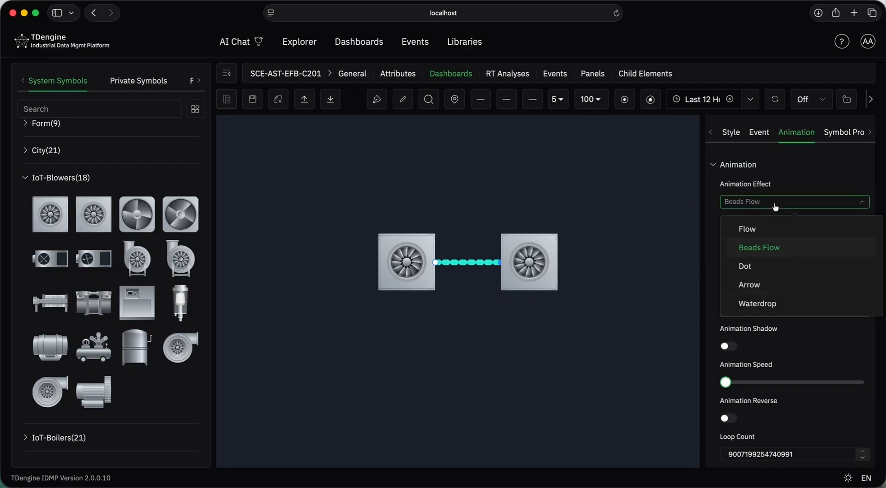
pyautogui.click(758, 307)
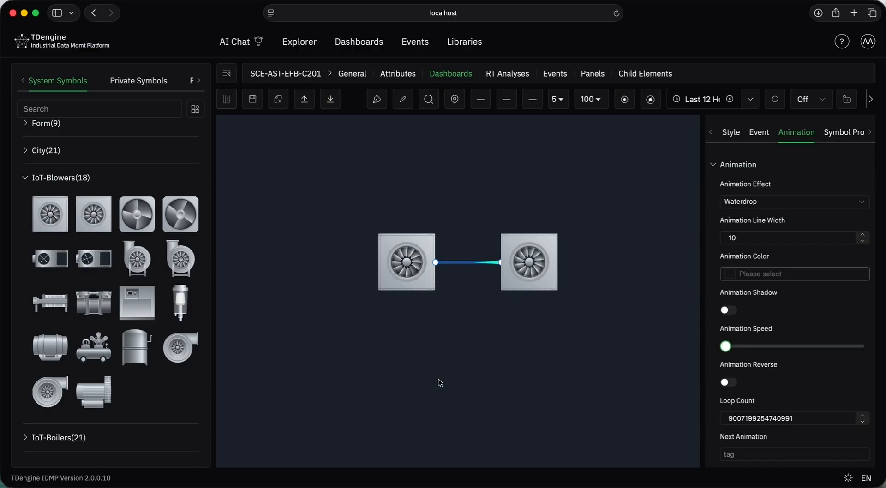
# Browse the Panel Symbols library for existing chart panels that can be placed on the canvas
pyautogui.click(192, 81)
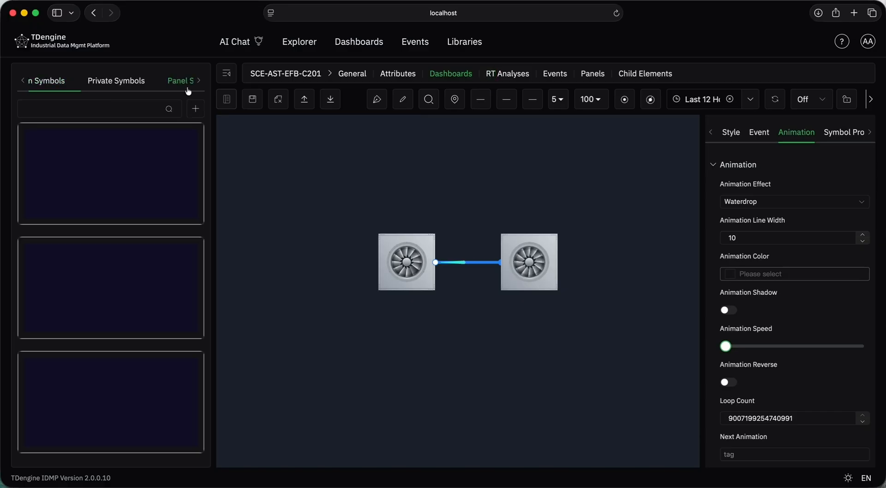
pyautogui.scroll(-5, 123, 236)
pyautogui.scroll(-5, 124, 235)
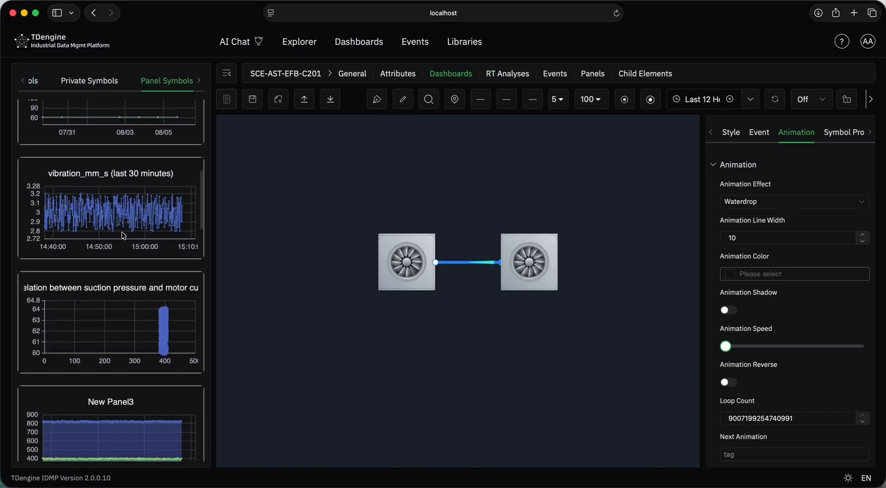
pyautogui.click(262, 194)
pyautogui.scroll(5, 134, 195)
pyautogui.scroll(3, 131, 104)
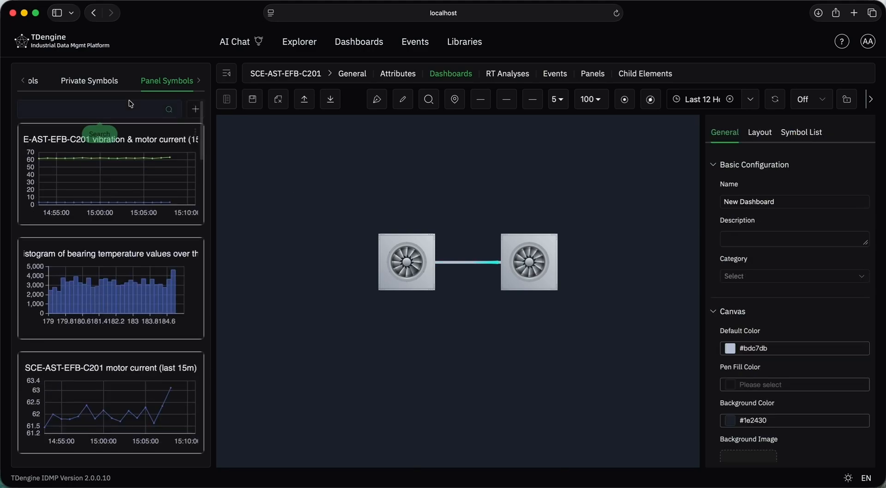
pyautogui.scroll(-10, 148, 288)
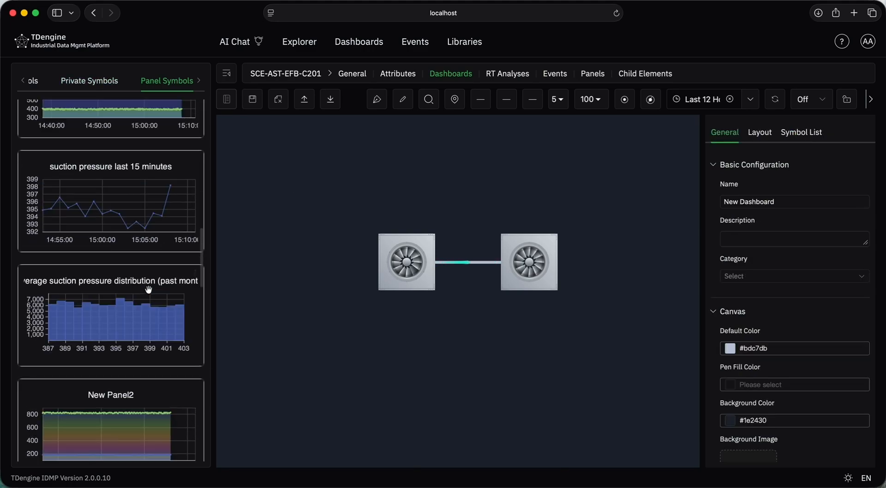
pyautogui.scroll(15, 152, 231)
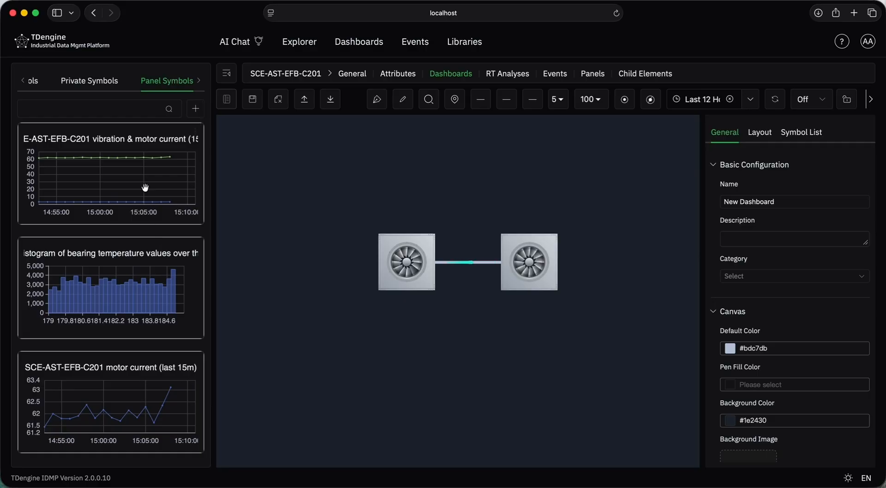
# Look into the demo group of the Private Symbols library and return to the System Symbols
pyautogui.click(99, 82)
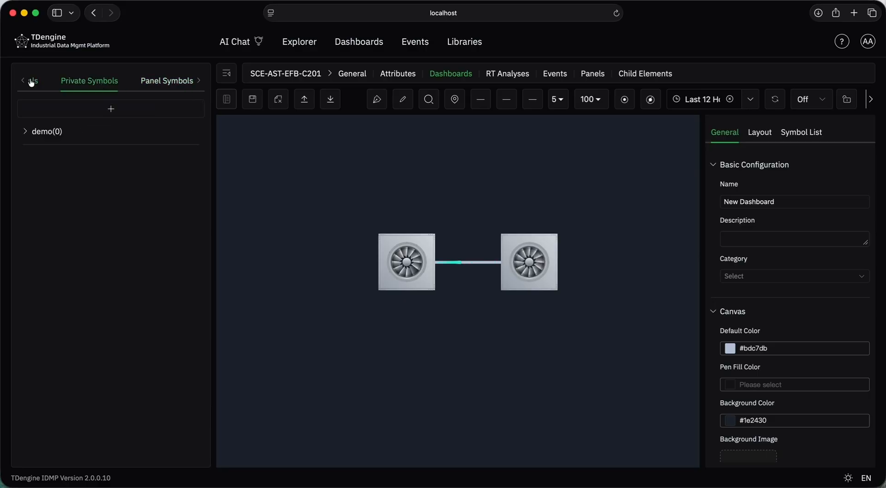
pyautogui.click(31, 83)
pyautogui.click(132, 83)
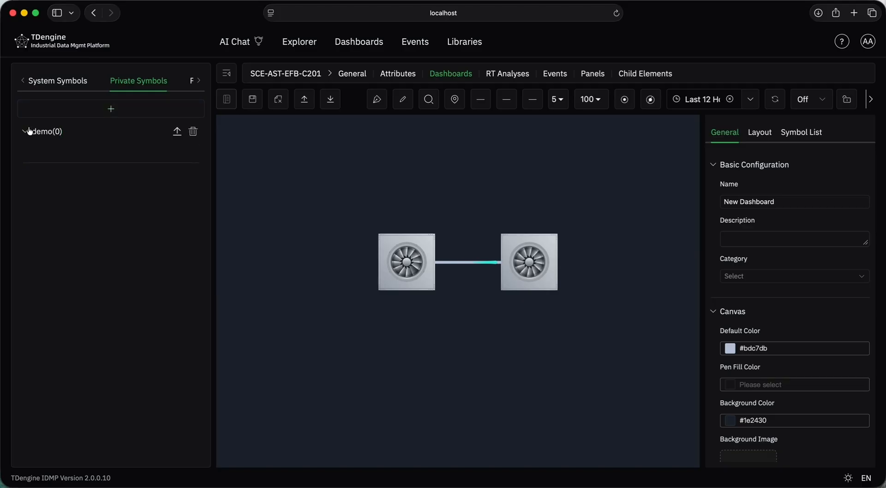
pyautogui.click(85, 81)
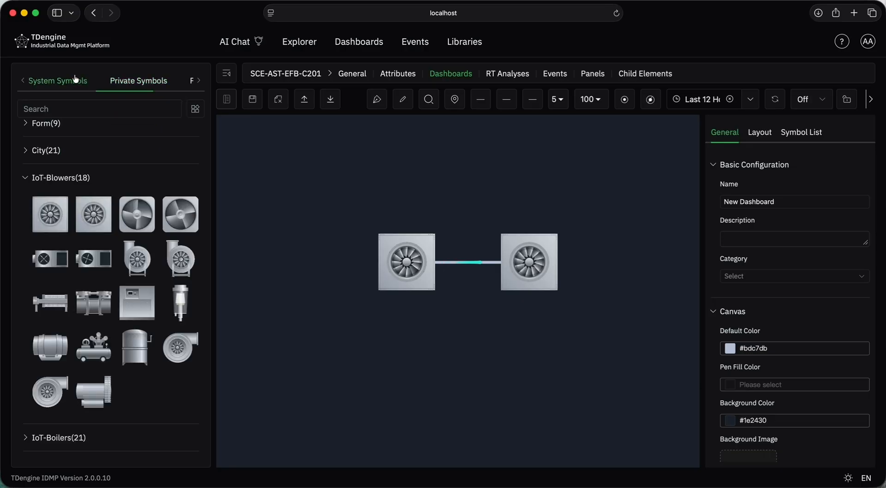
# View the file chooser of the dashboard Import command and dismiss it without uploading a file
pyautogui.click(303, 100)
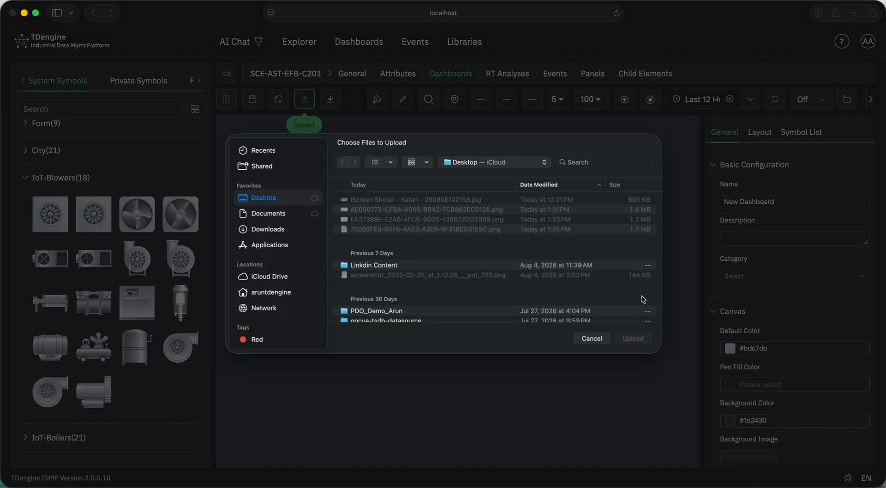
pyautogui.click(590, 341)
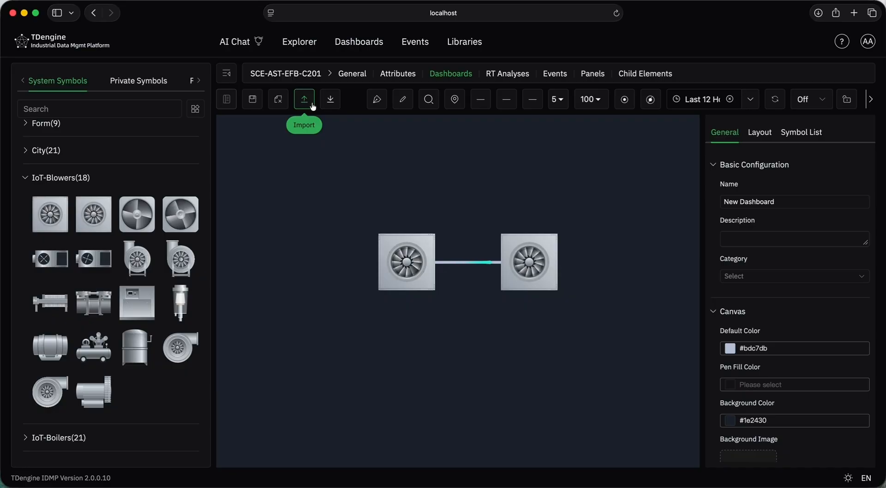
pyautogui.hscroll(1, 453, 184)
pyautogui.hscroll(1, 452, 184)
pyautogui.hscroll(-1, 452, 184)
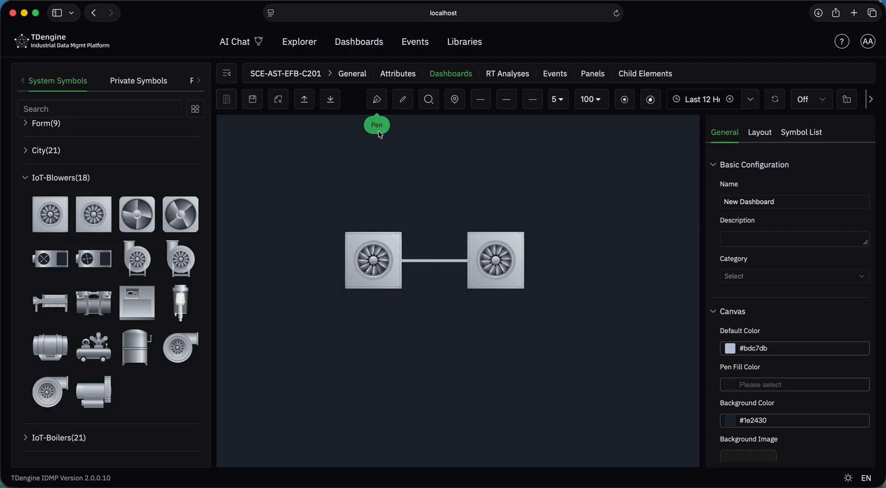
# Leave the canvas editor, discarding the unsaved changes, and open the Eagle Ford A · Advanced Visual Canvas dashboard
pyautogui.click(360, 48)
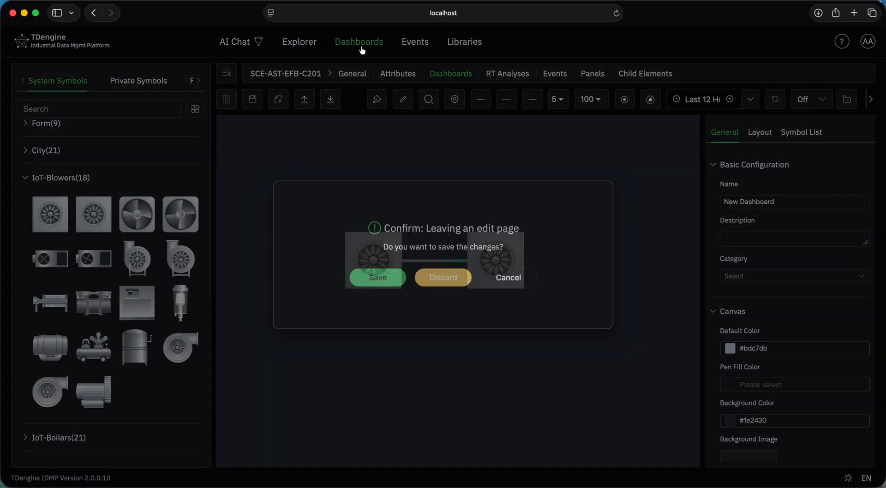
pyautogui.click(447, 285)
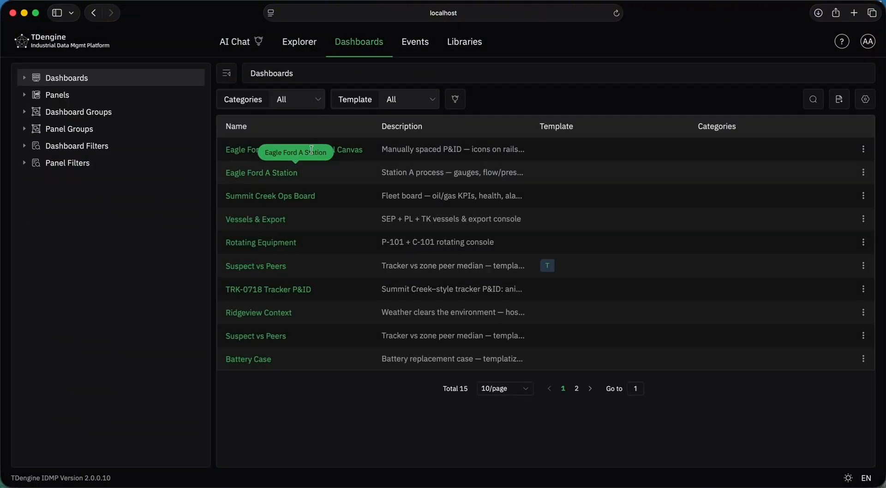
pyautogui.click(350, 150)
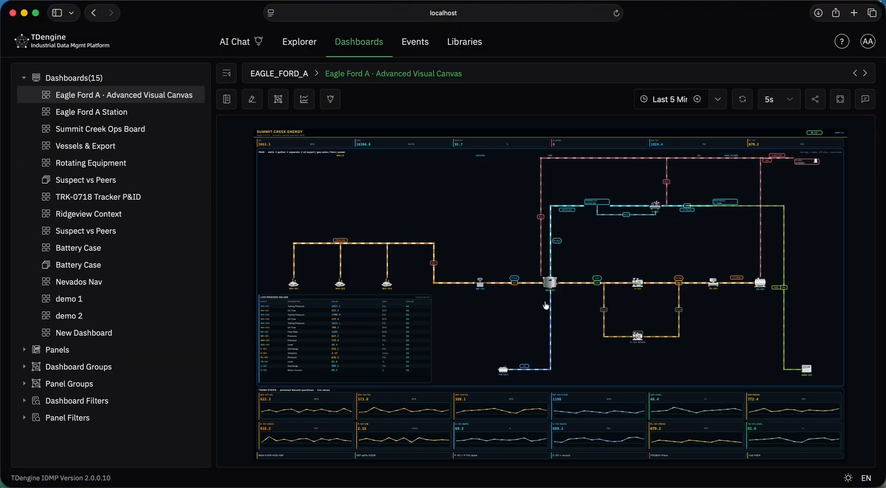
# Examine the Eagle Ford A canvas up close and as a whole, including its animated piping, equipment symbols, live values and trend strips
pyautogui.scroll(5, 534, 285)
pyautogui.scroll(-6, 533, 286)
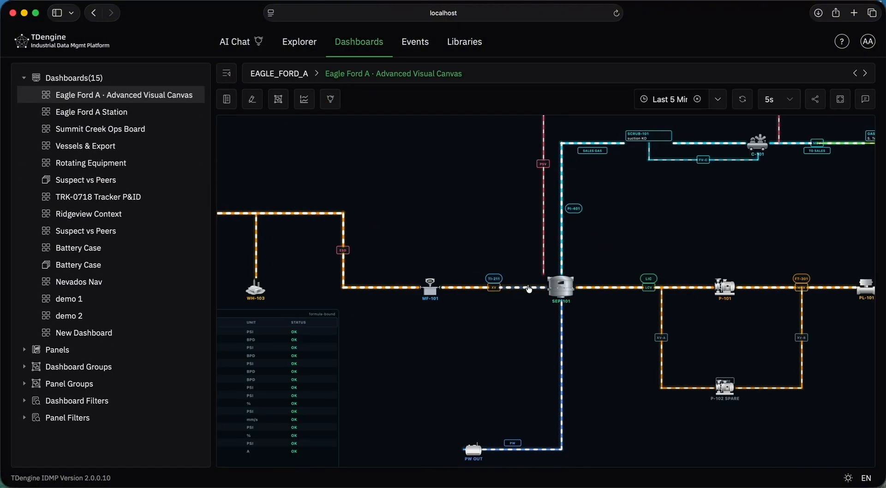
pyautogui.scroll(3, 529, 288)
pyautogui.scroll(-5, 529, 289)
pyautogui.scroll(4, 530, 289)
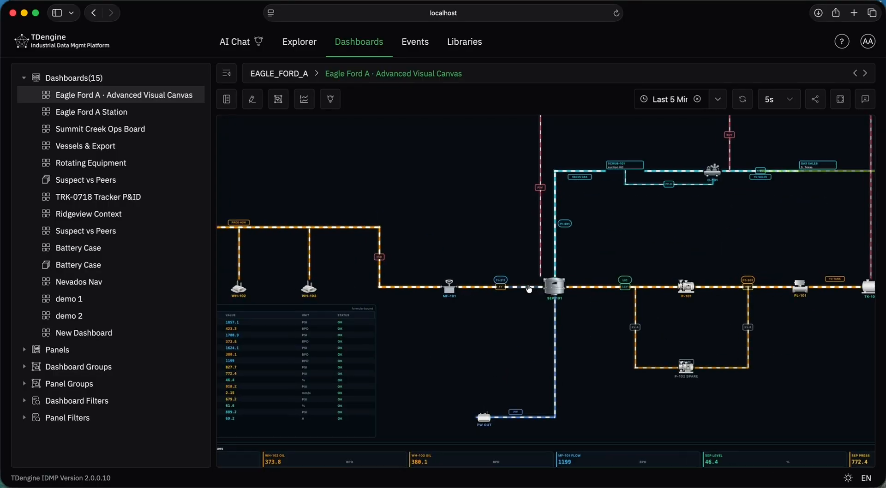
pyautogui.scroll(-3, 529, 289)
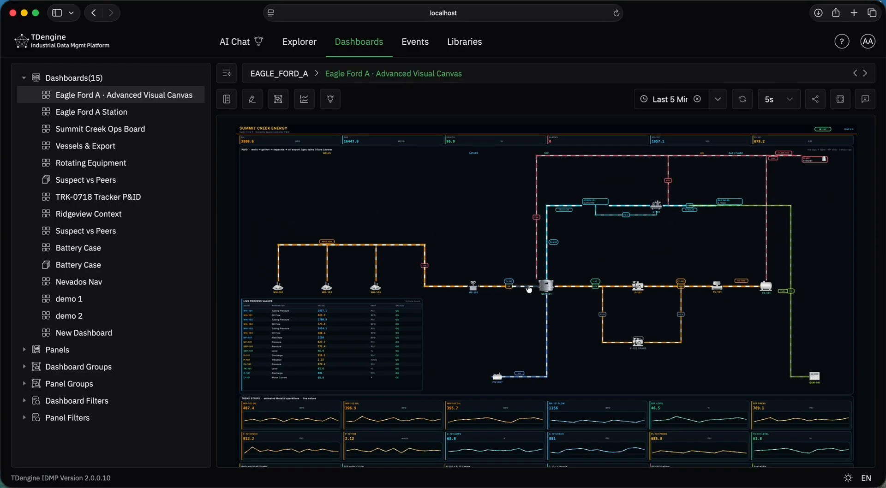
pyautogui.hscroll(1, 615, 344)
pyautogui.scroll(-1, 615, 343)
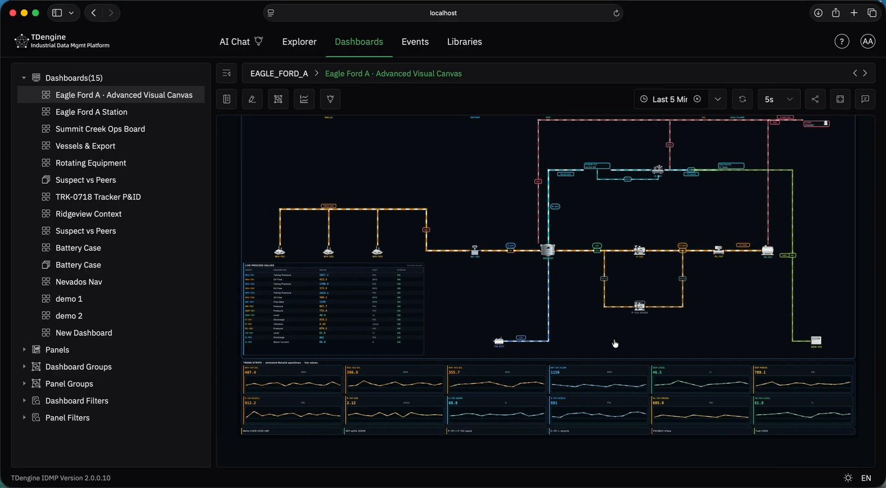
pyautogui.scroll(-2, 615, 344)
pyautogui.scroll(-1, 615, 344)
pyautogui.scroll(3, 615, 343)
pyautogui.scroll(-4, 615, 344)
pyautogui.scroll(3, 615, 344)
pyautogui.scroll(2, 615, 344)
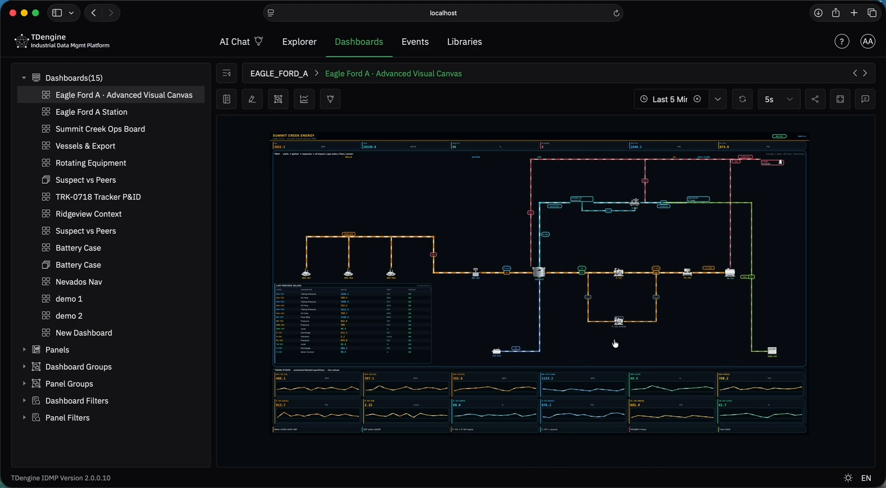
pyautogui.scroll(4, 370, 352)
pyautogui.scroll(-5, 369, 351)
pyautogui.scroll(3, 370, 352)
pyautogui.scroll(-2, 369, 352)
pyautogui.hscroll(3, 550, 323)
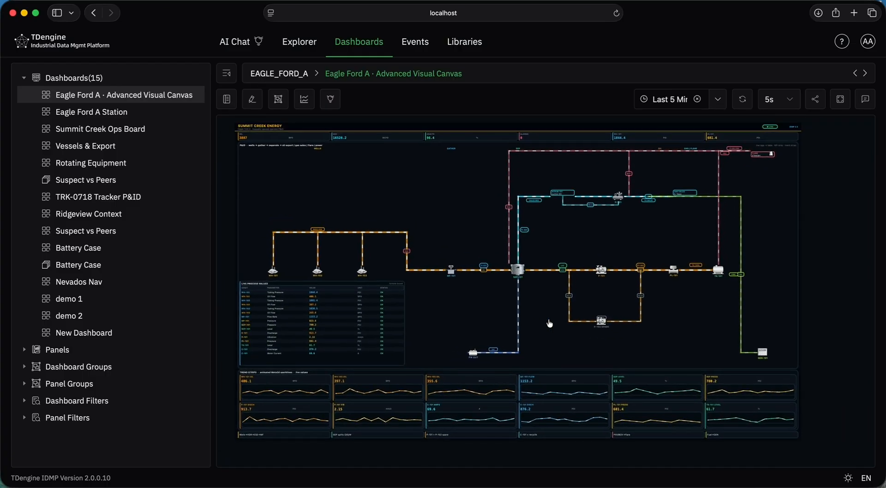